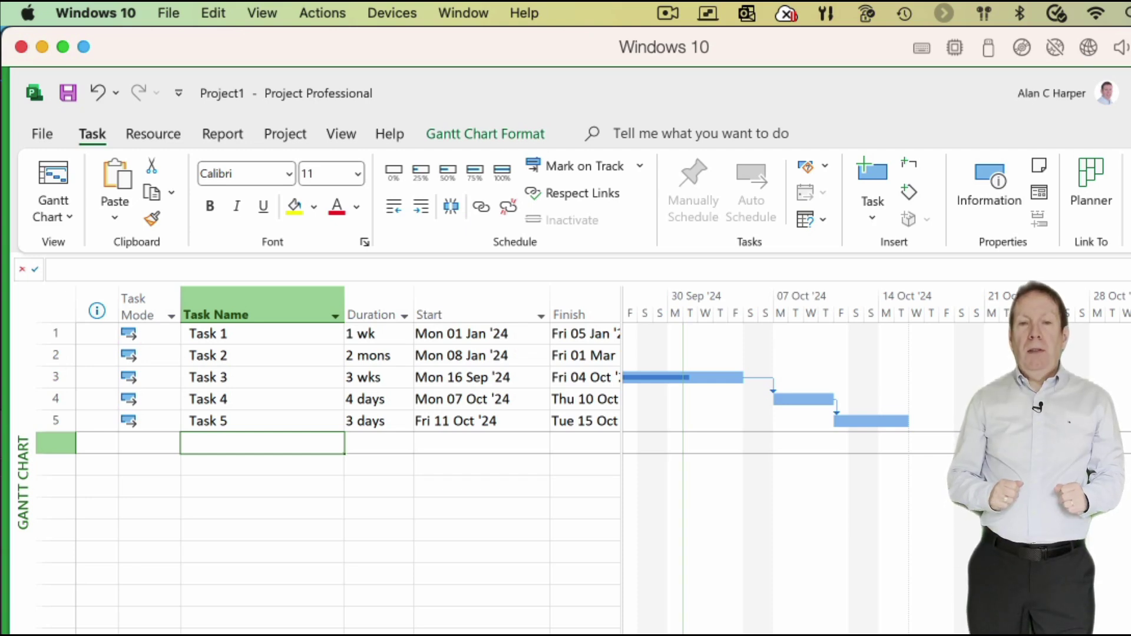
pyautogui.write('Task 6')
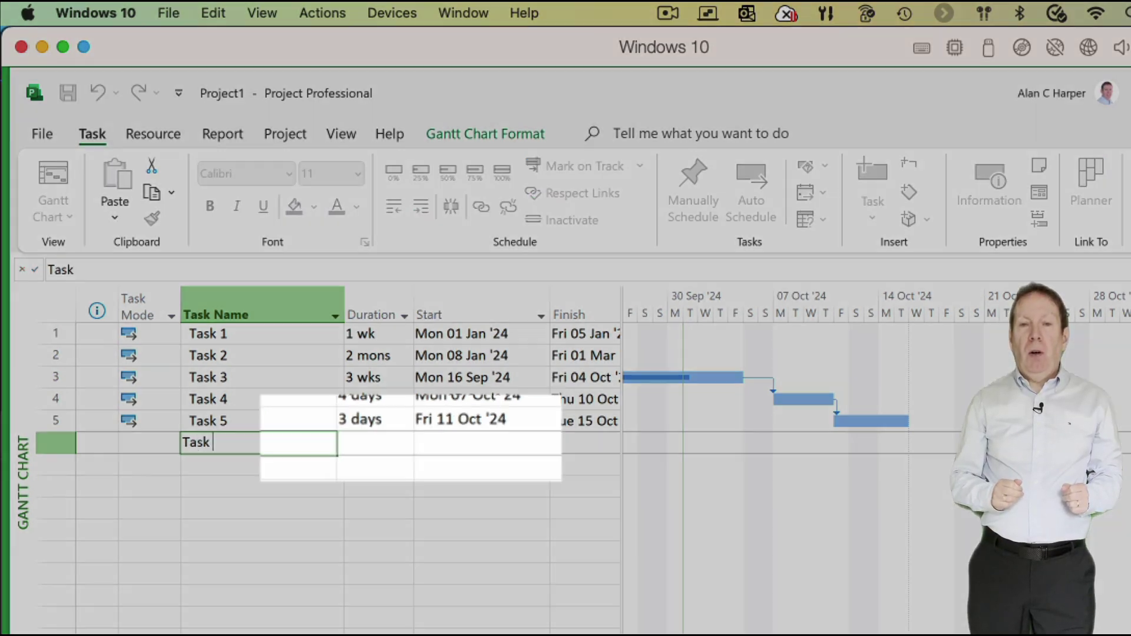
# Step: Add Task 6 below Task 5 as a 1-day auto-scheduled task starting Mon 01 Jan '24
pyautogui.press('Tab')
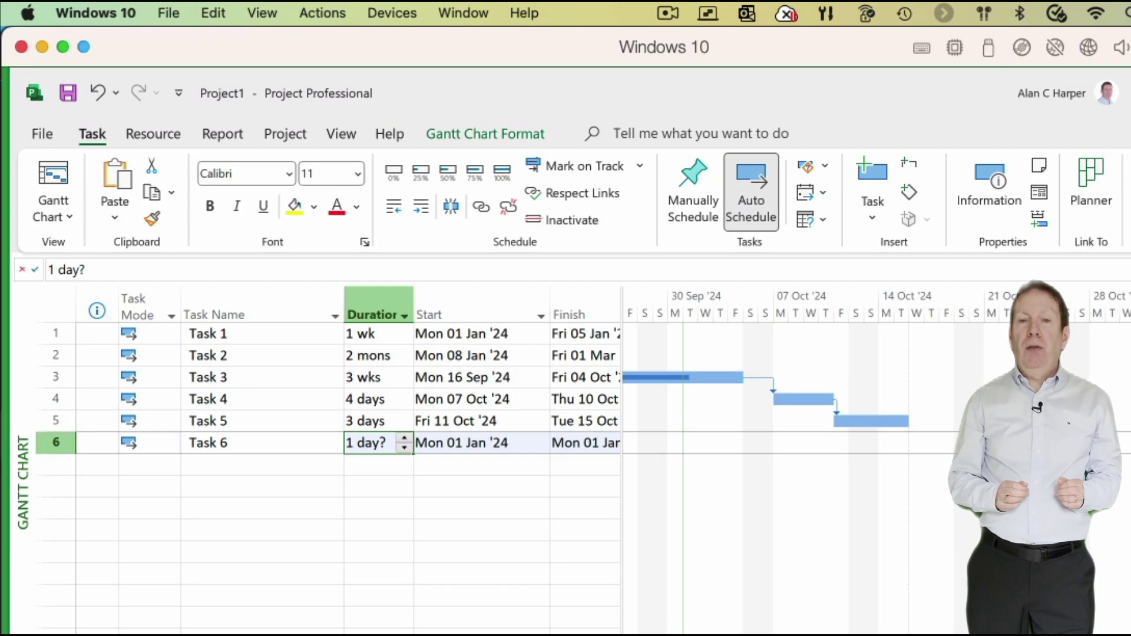
pyautogui.moveTo(909, 423)
pyautogui.mouseDown()
pyautogui.moveTo(642, 509)
pyautogui.moveTo(621, 499)
pyautogui.moveTo(672, 488)
pyautogui.mouseUp()
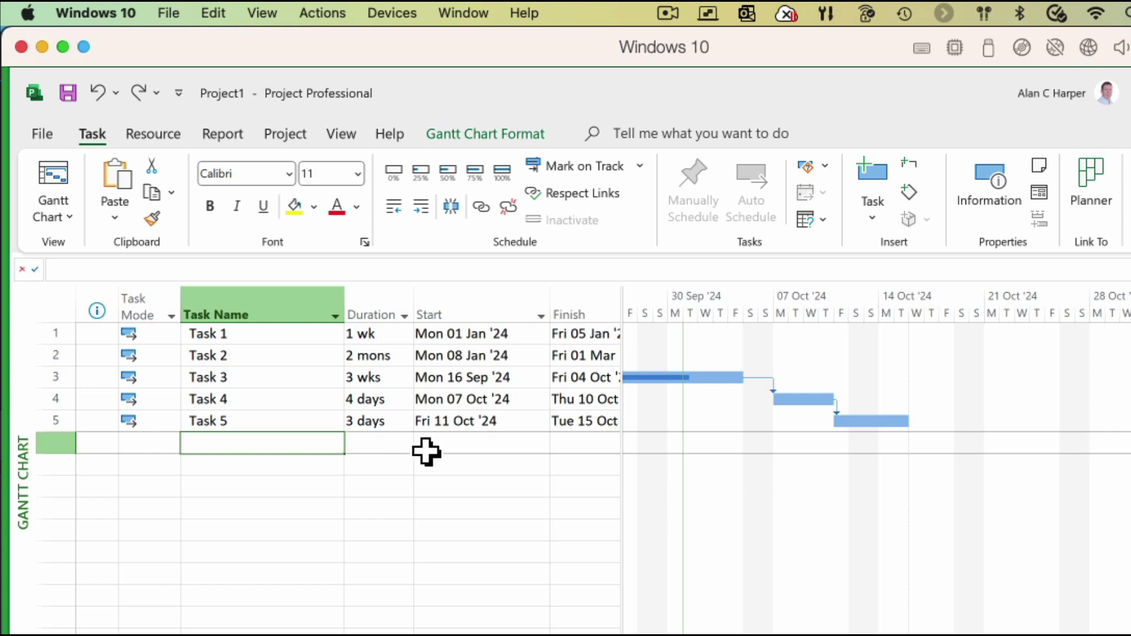
pyautogui.write('Task')
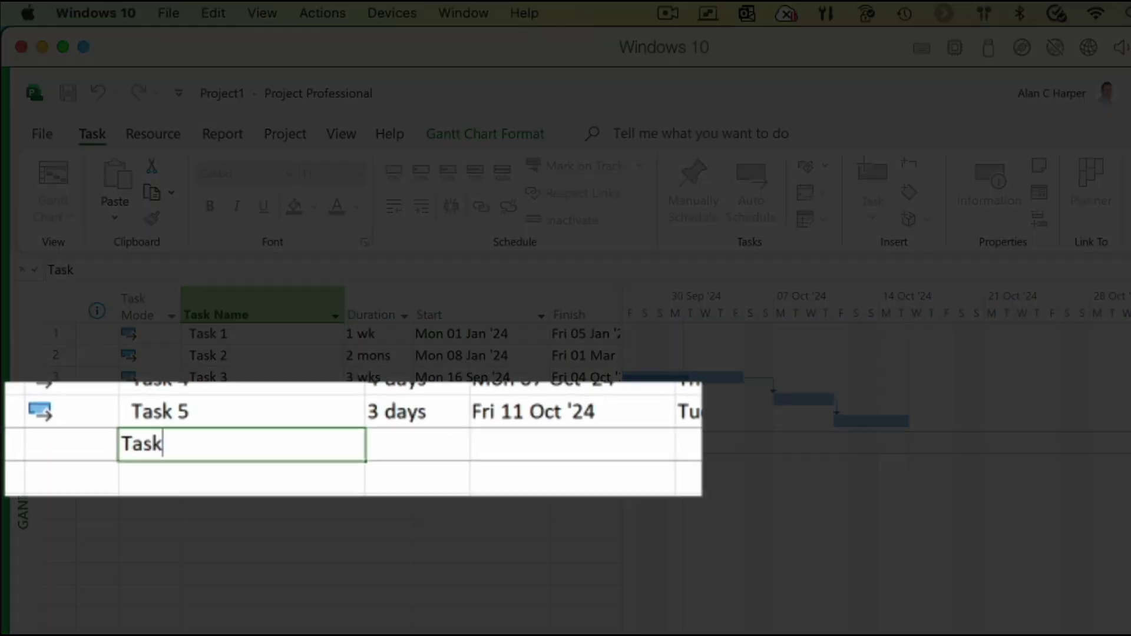
pyautogui.press('Tab')
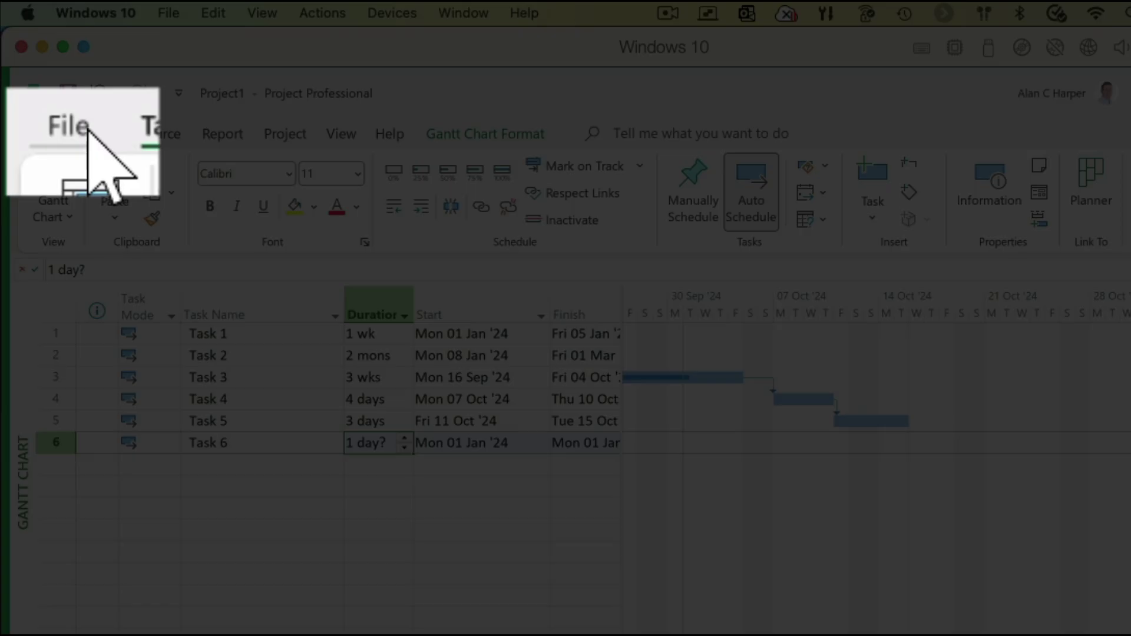
# Step: Open the Project Options dialog on its General page from the File backstage's More list
pyautogui.click(34, 133)
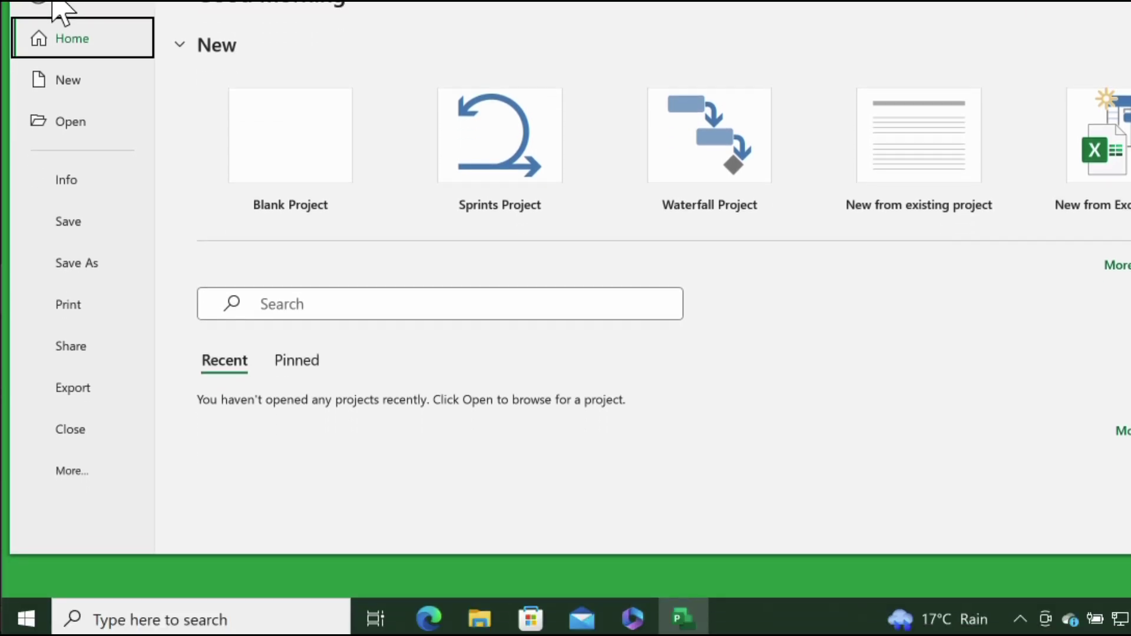
pyautogui.click(107, 473)
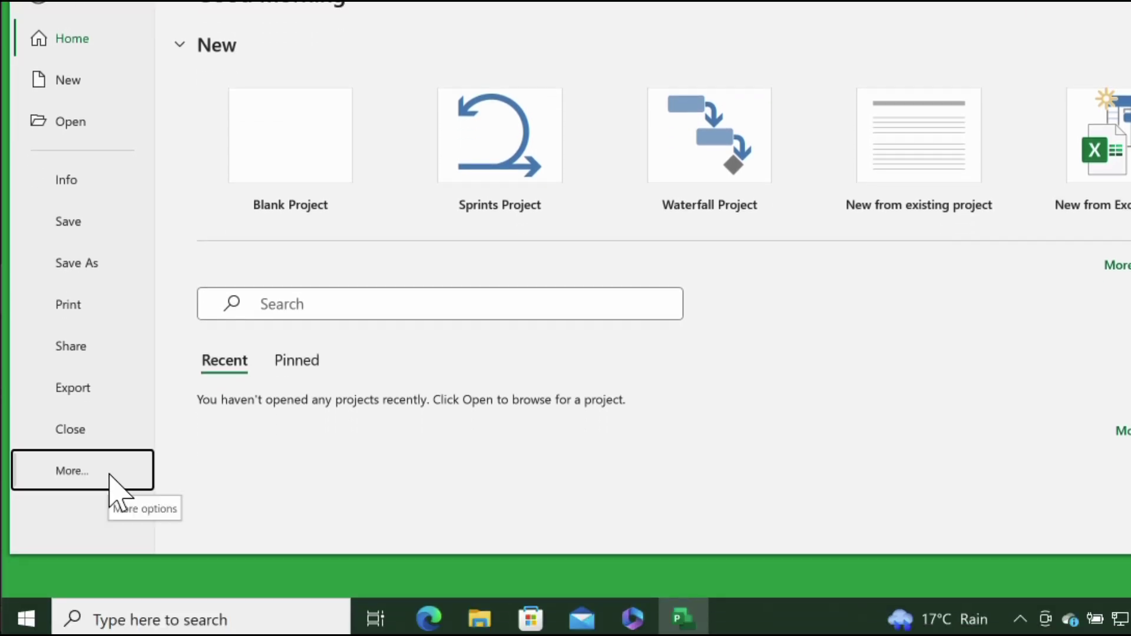
pyautogui.click(106, 472)
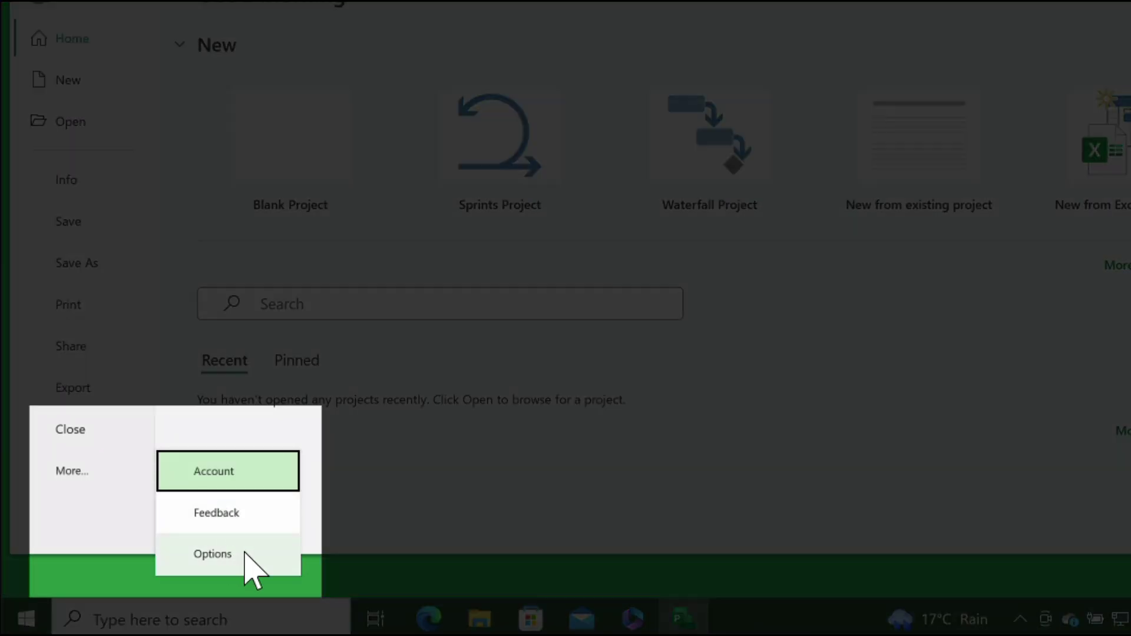
pyautogui.click(213, 554)
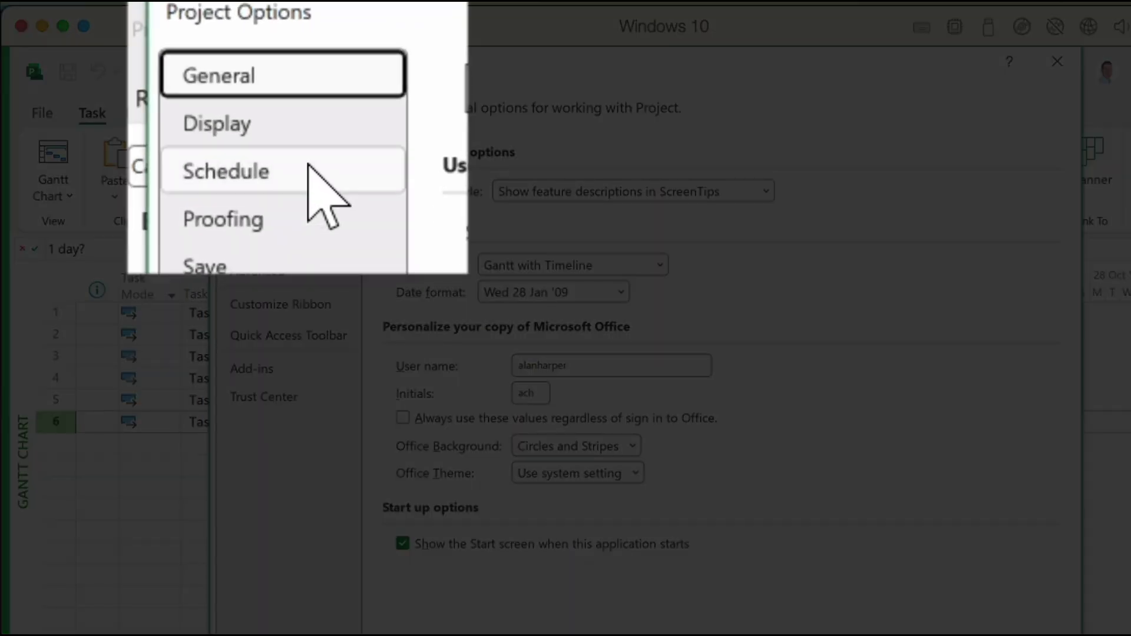
# Step: Set Schedule option 'Auto scheduled tasks scheduled on' to Current Date and confirm
pyautogui.click(310, 169)
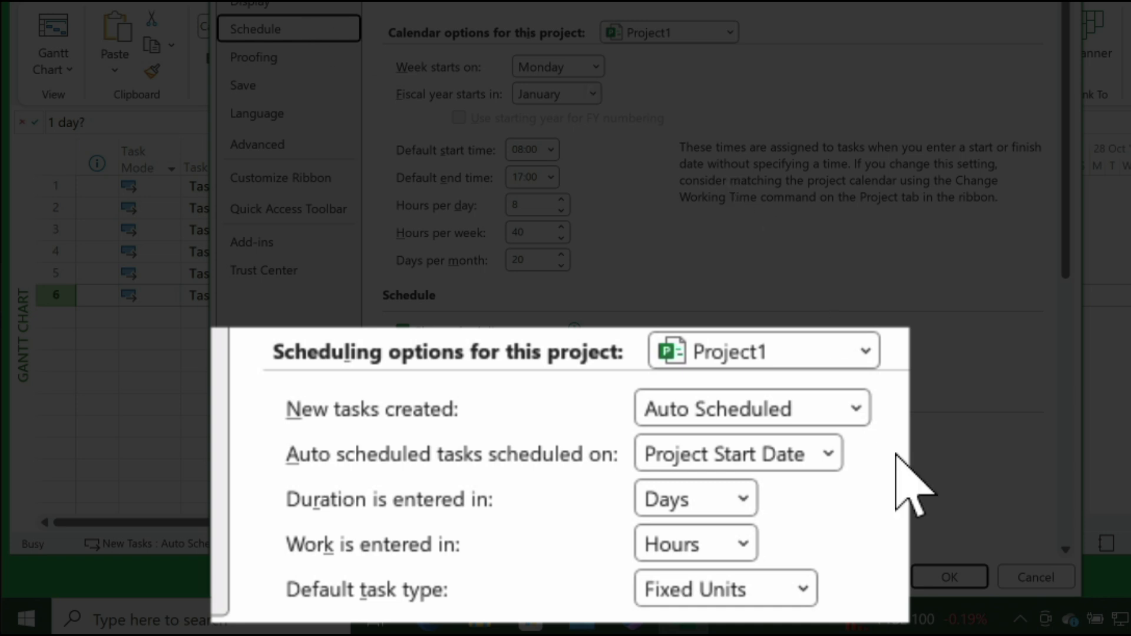
pyautogui.click(828, 454)
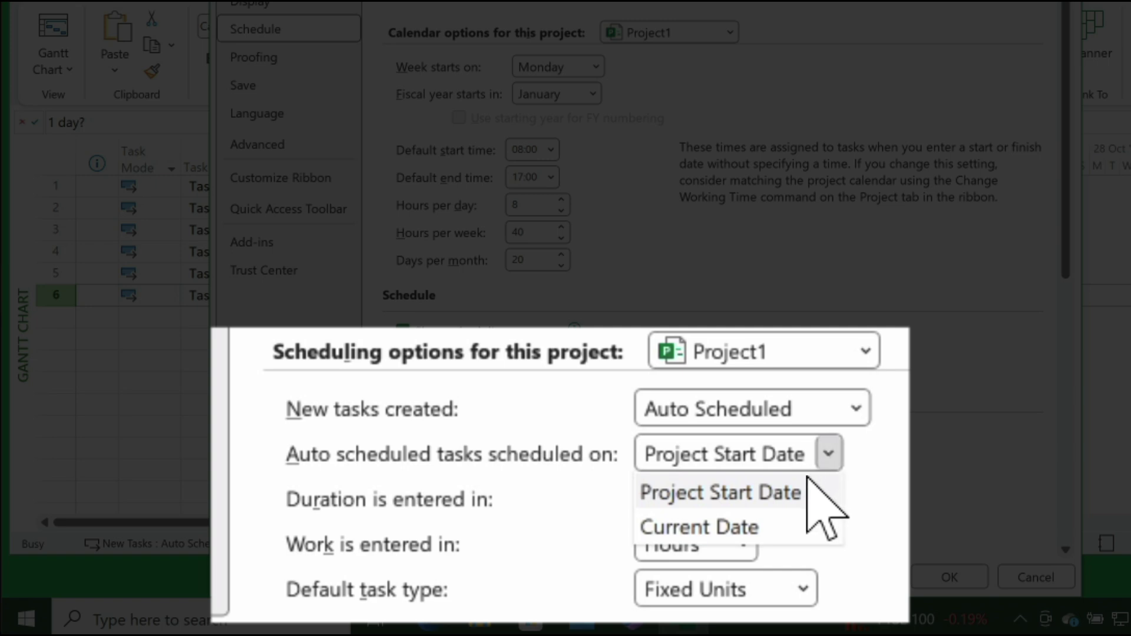
pyautogui.click(796, 531)
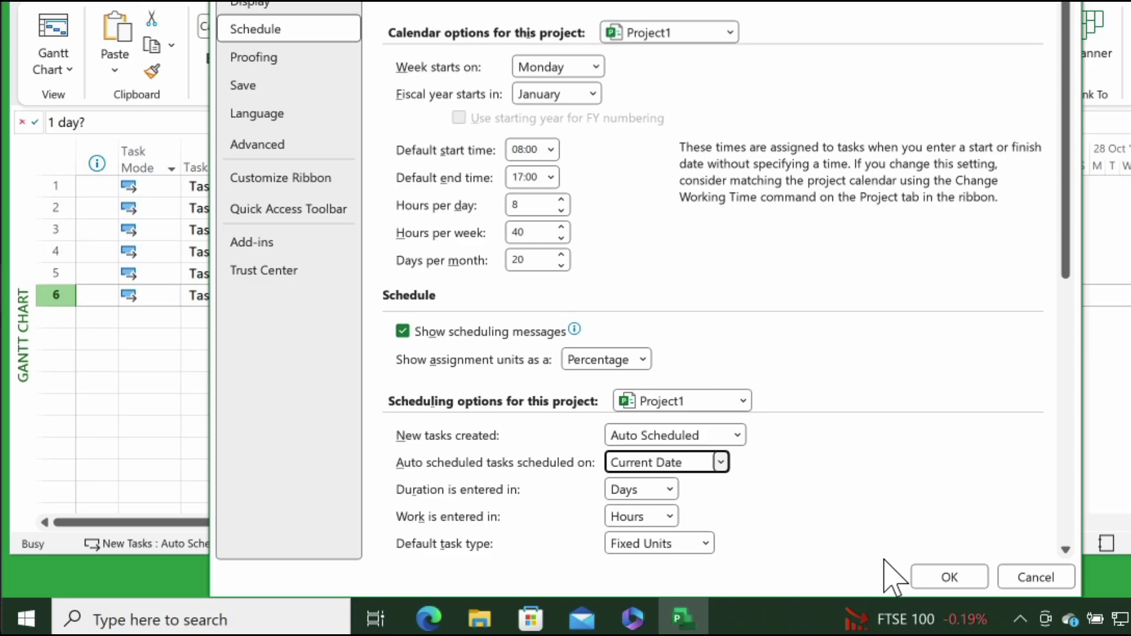
pyautogui.click(949, 577)
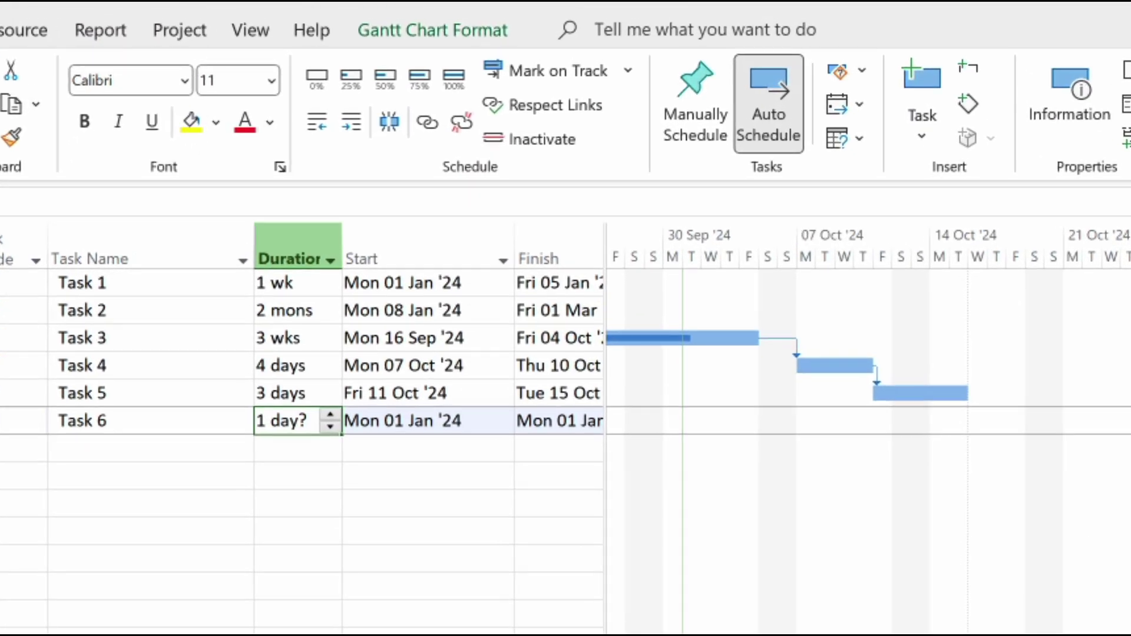
# Step: Create Task 7 below Task 6 as Task 5's successor, starting Wed 16 Oct '24
pyautogui.click(194, 453)
pyautogui.write('T')
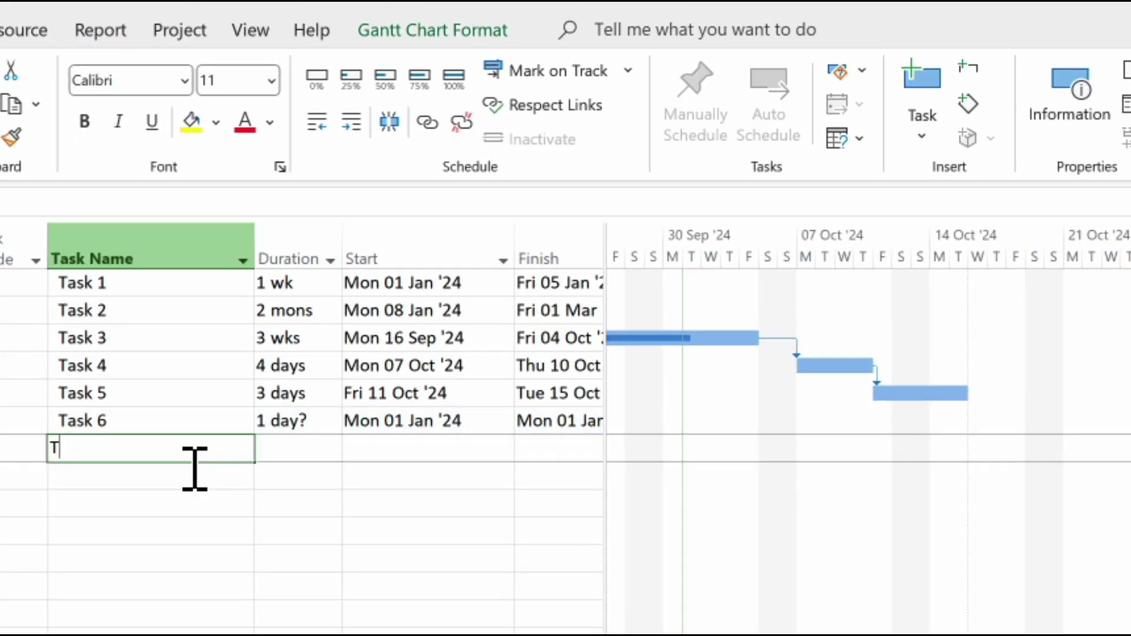
pyautogui.write('ask 7')
pyautogui.press('Tab')
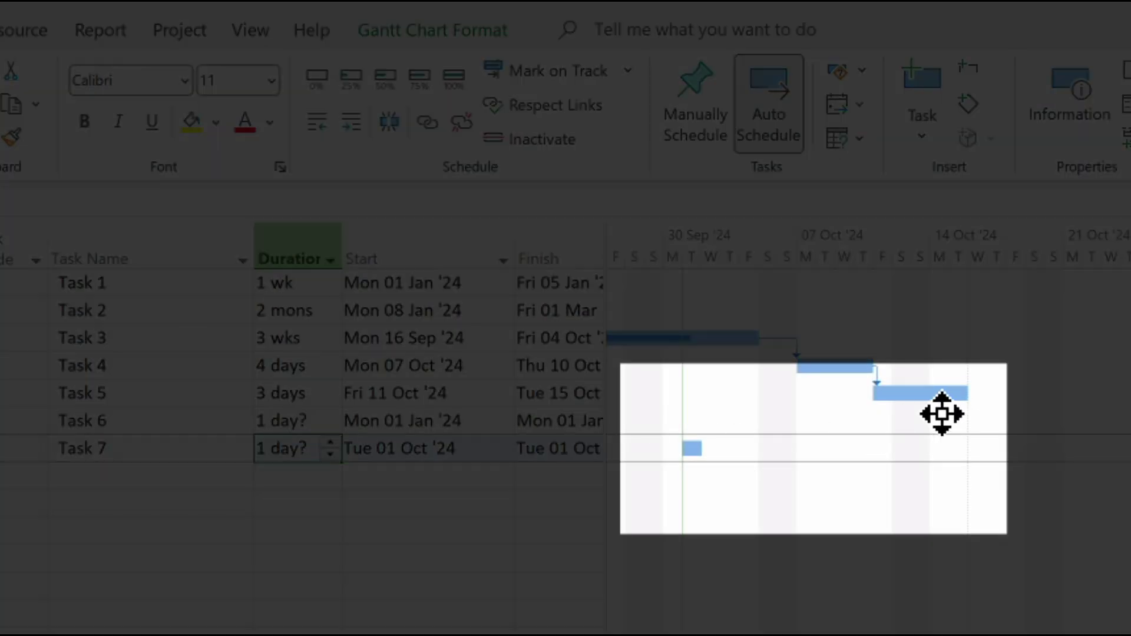
pyautogui.moveTo(920, 394)
pyautogui.mouseDown()
pyautogui.moveTo(727, 471)
pyautogui.moveTo(698, 455)
pyautogui.mouseUp()
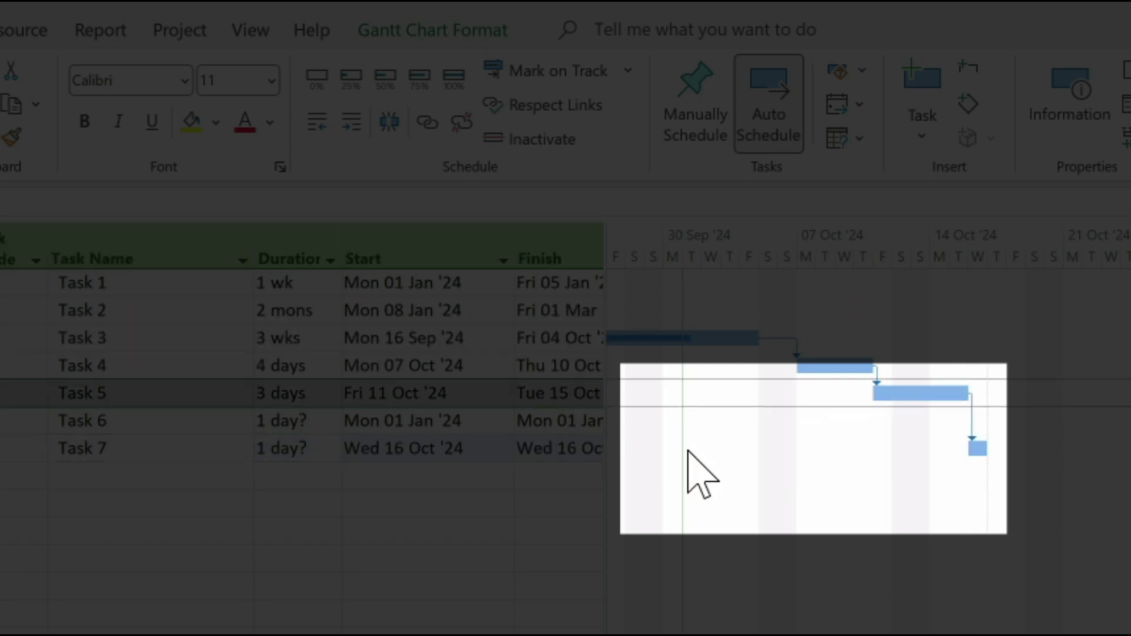